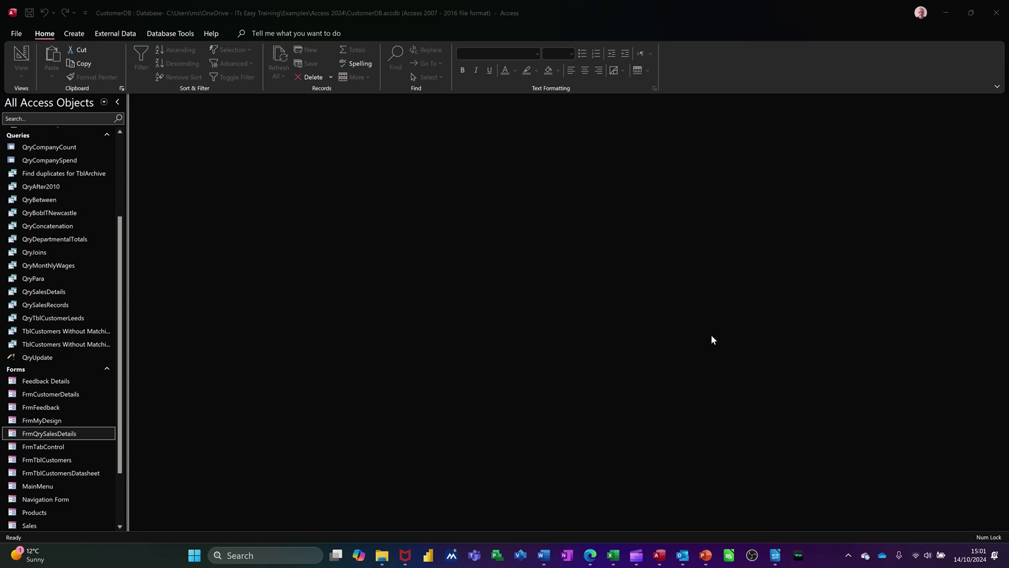
# Create a blank form in Design view and enlarge its Detail area to about 34 cm wide and 17 cm high
pyautogui.click(74, 34)
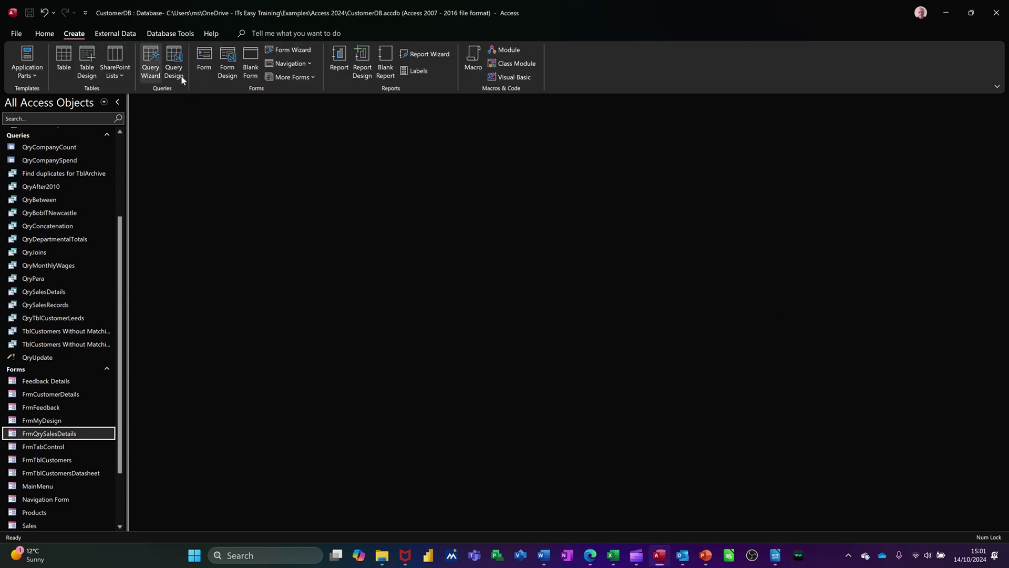
pyautogui.click(227, 61)
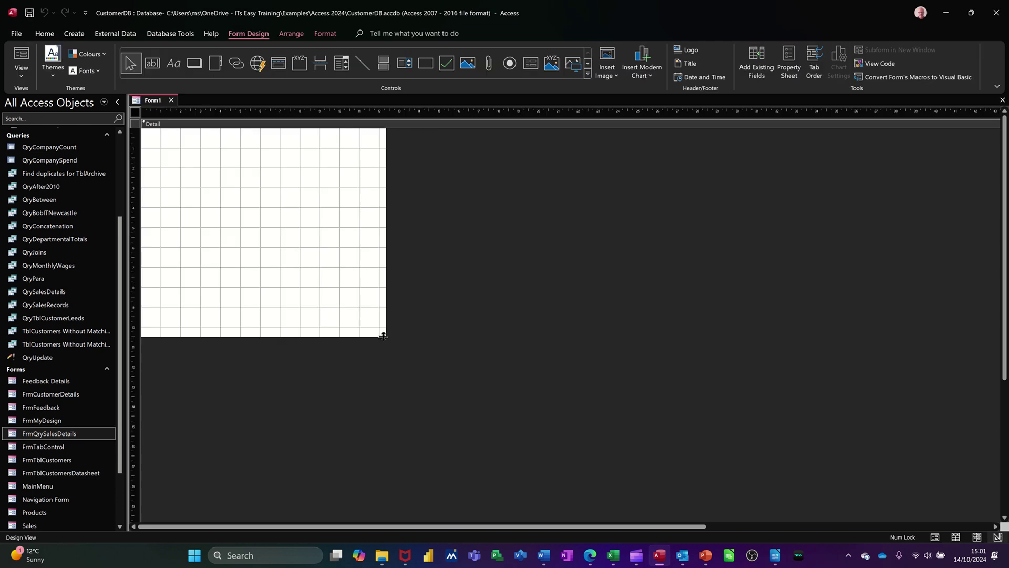
pyautogui.moveTo(385, 337); pyautogui.dragTo(816, 471)
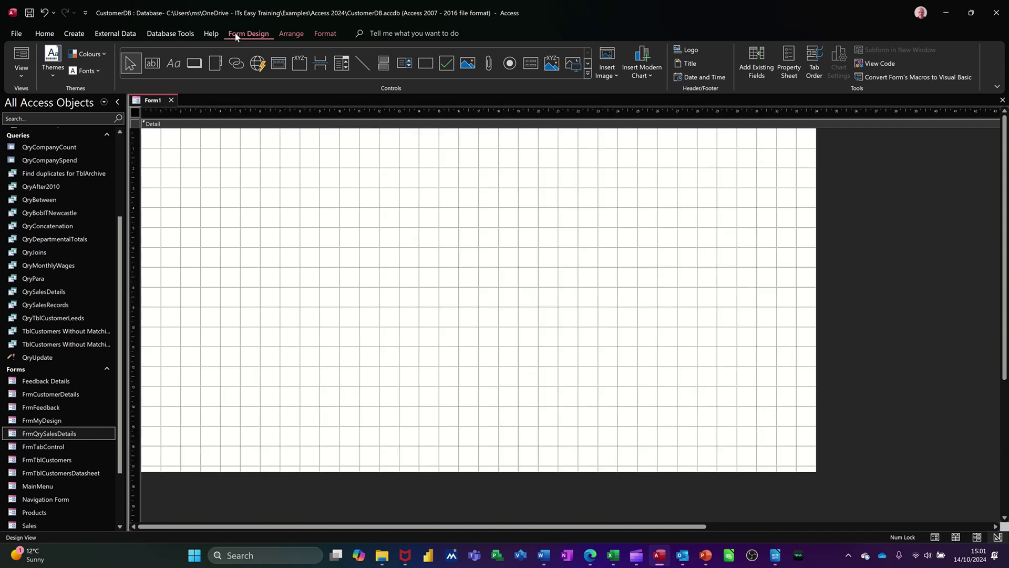
# Insert a Clustered Column modern chart about 29.5 cm wide and 13.4 cm high across most of the form's Detail area
pyautogui.click(651, 75)
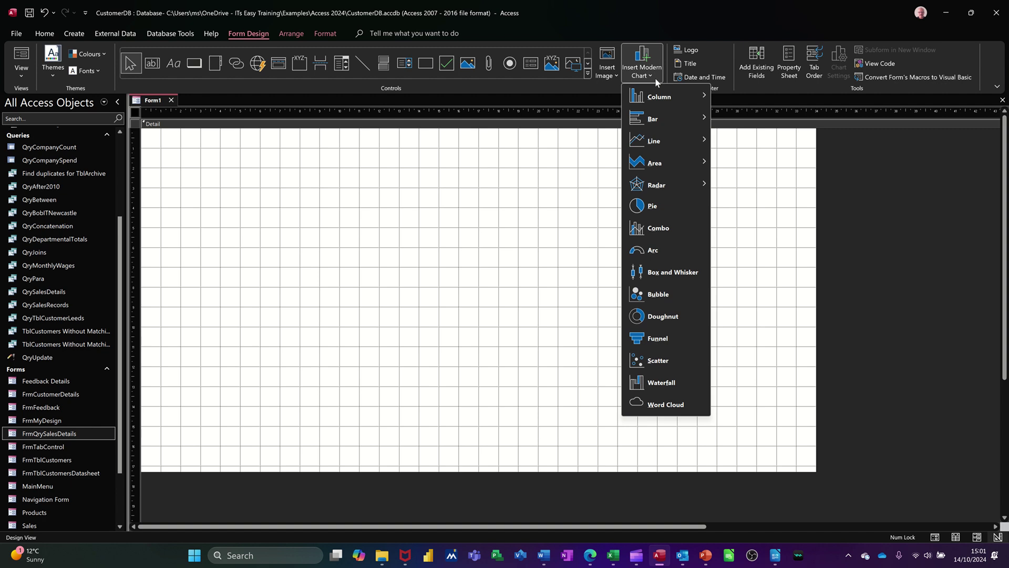
pyautogui.moveTo(657, 98)
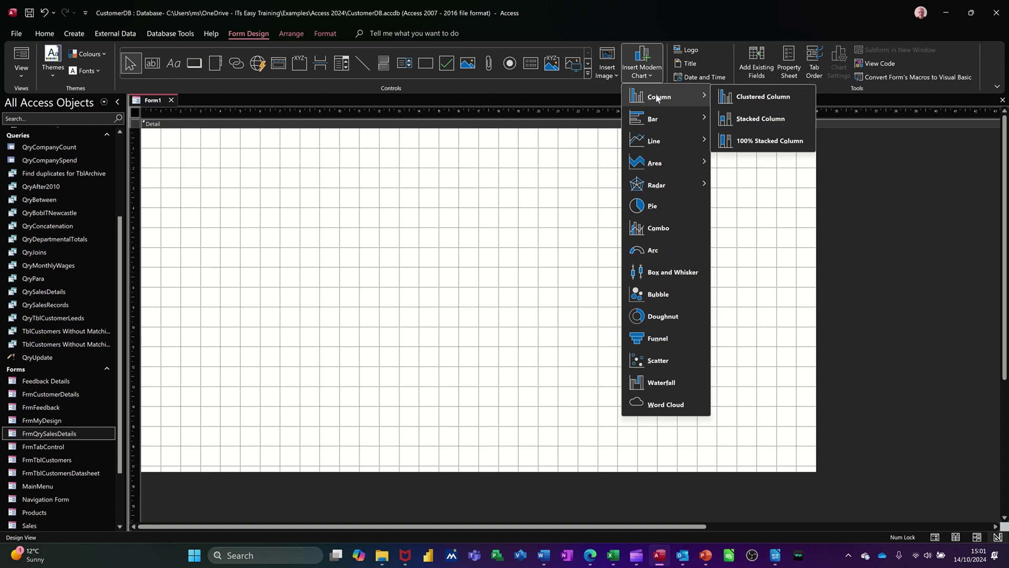
pyautogui.click(765, 97)
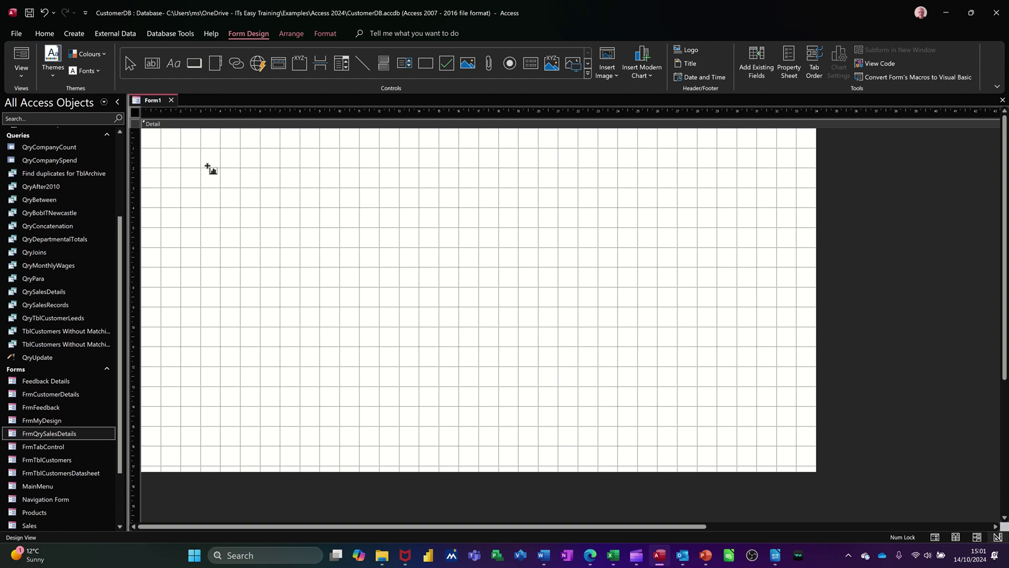
pyautogui.moveTo(207, 166); pyautogui.dragTo(789, 430)
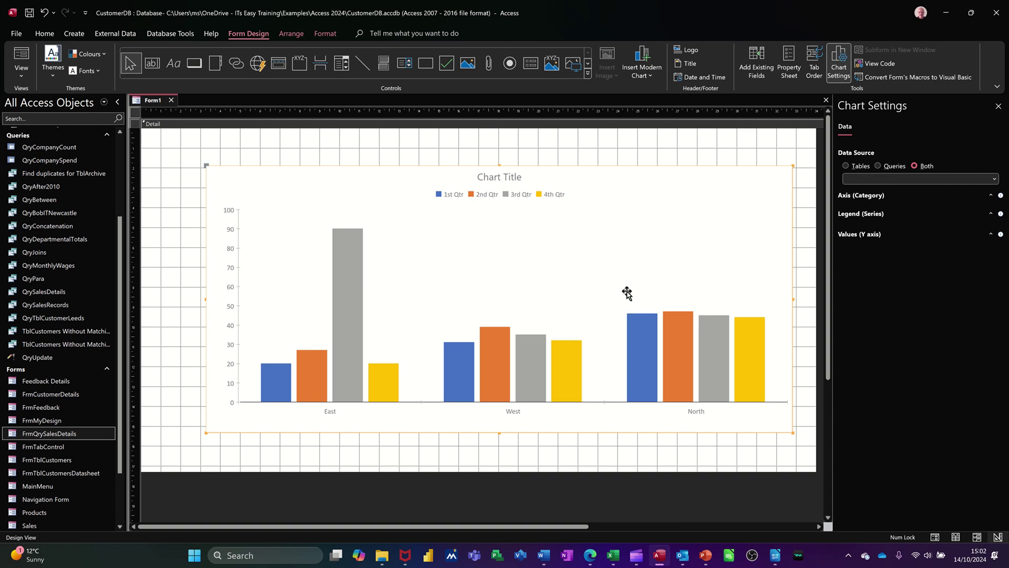
# Set the chart's data source to the query QrySalesDetails
pyautogui.click(846, 166)
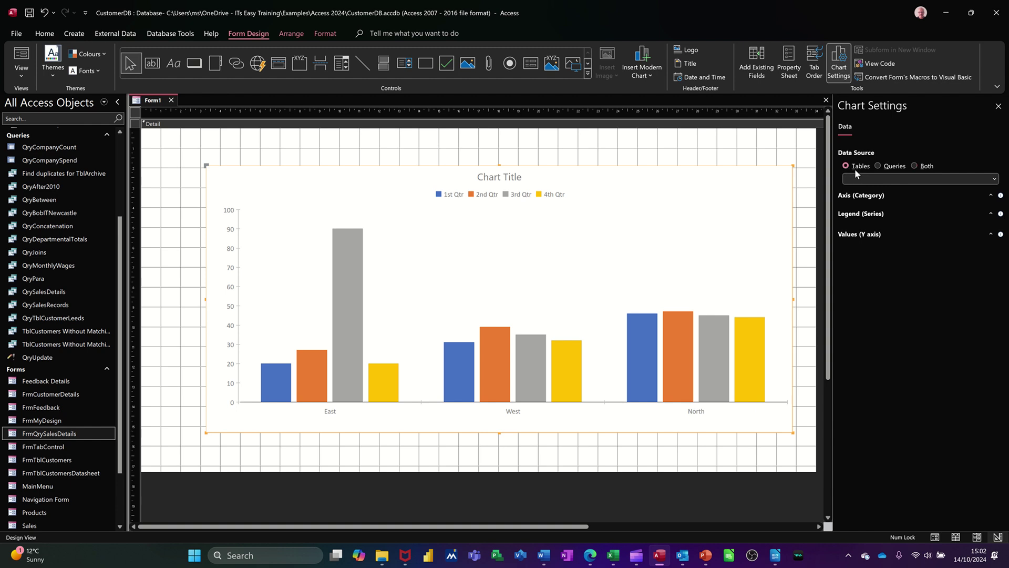
pyautogui.click(994, 179)
pyautogui.click(939, 177)
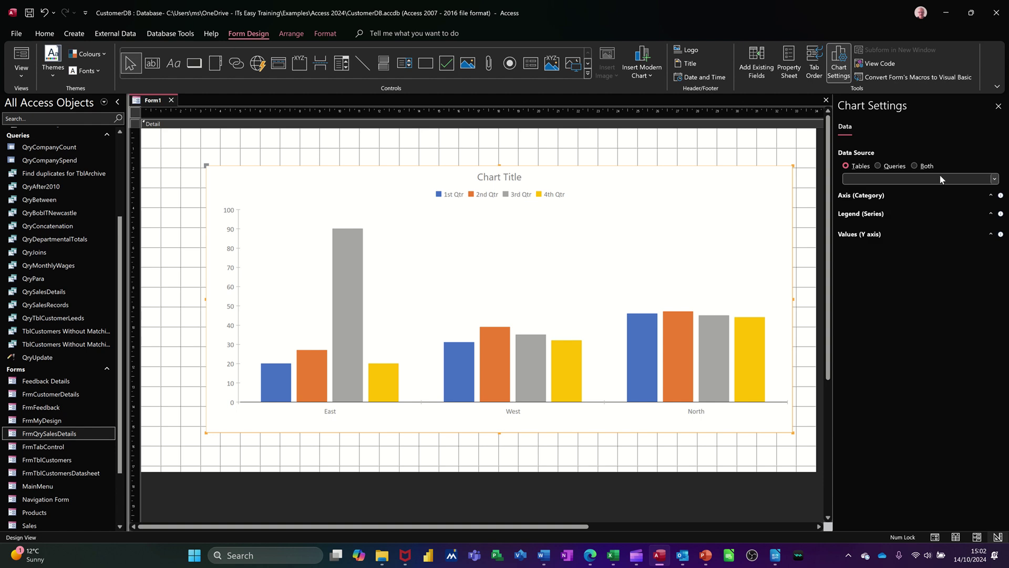
pyautogui.click(886, 167)
pyautogui.click(996, 180)
pyautogui.click(966, 178)
pyautogui.click(995, 180)
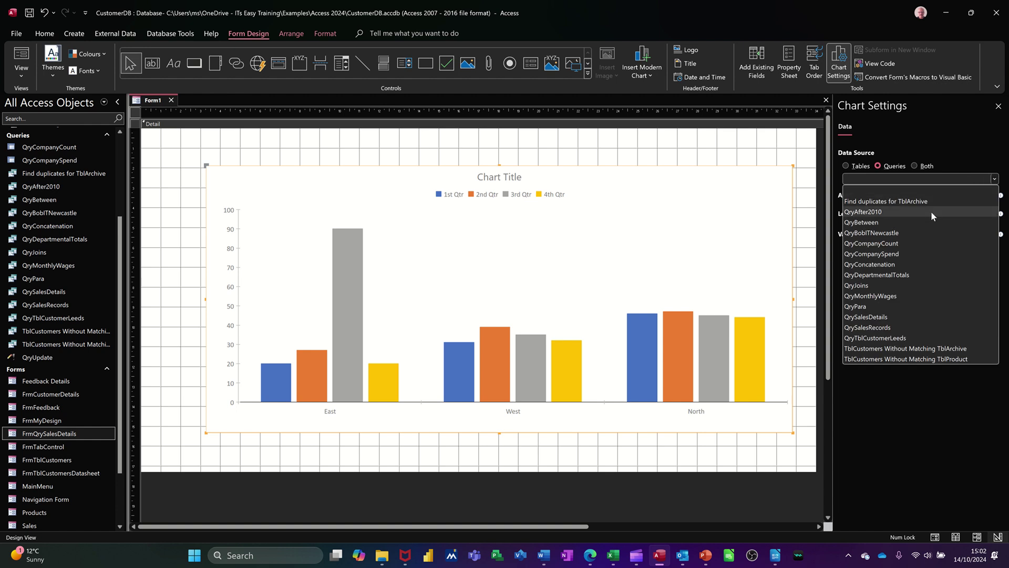
pyautogui.click(871, 317)
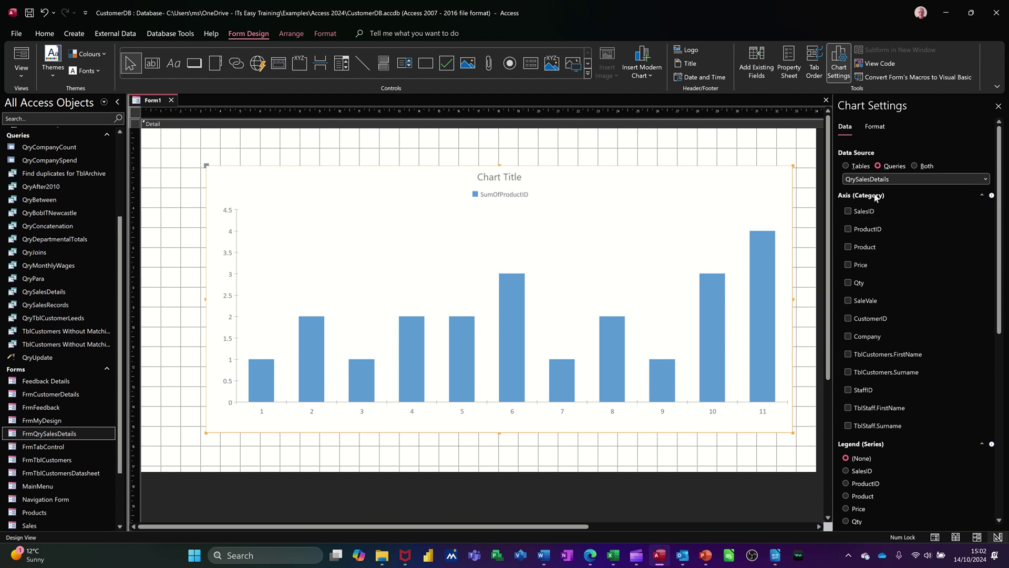
# Plot Product on the chart's category axis and SaleVale as the Y axis values
pyautogui.click(847, 247)
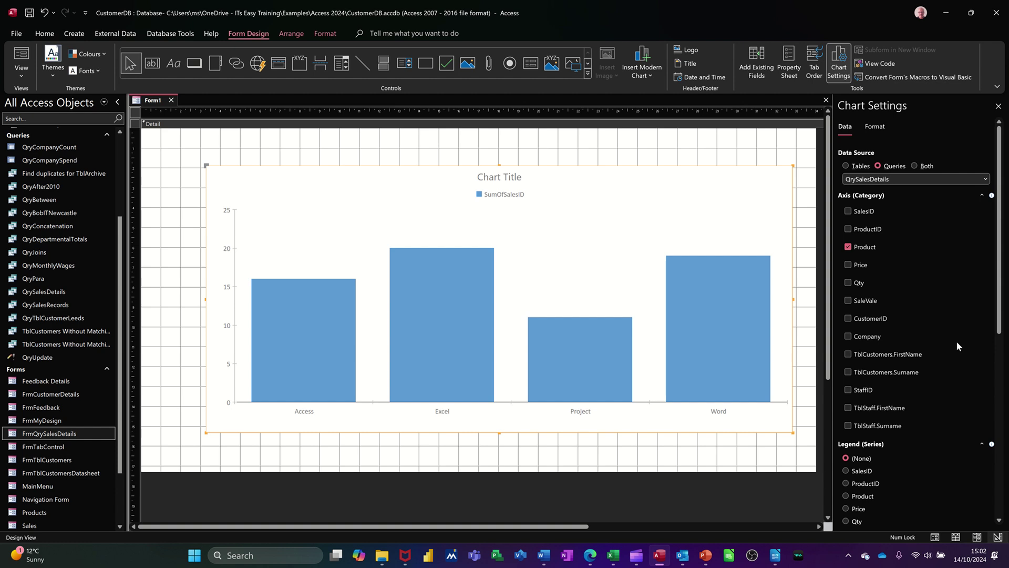
pyautogui.scroll(-5, 956, 344)
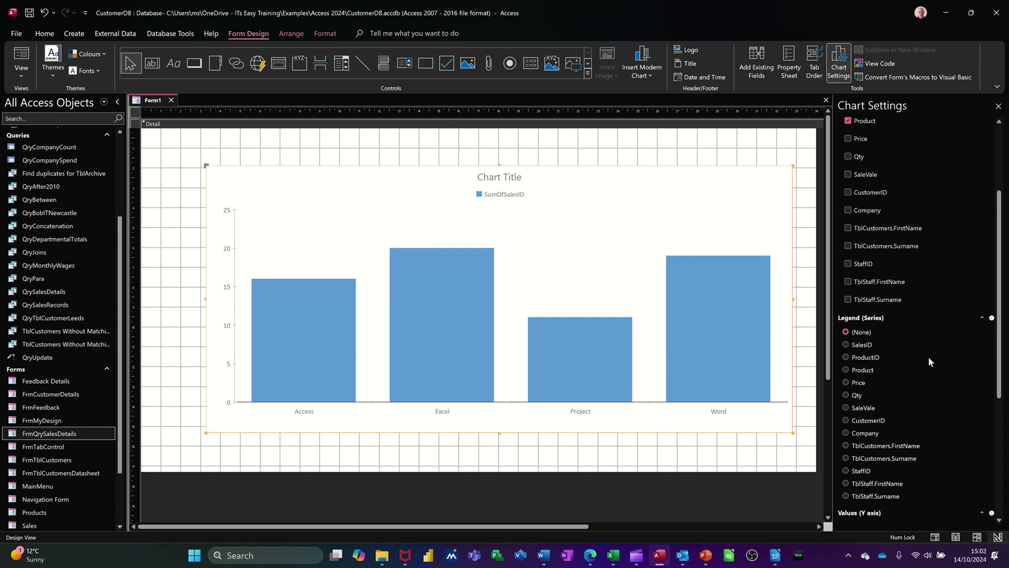
pyautogui.scroll(-1, 928, 361)
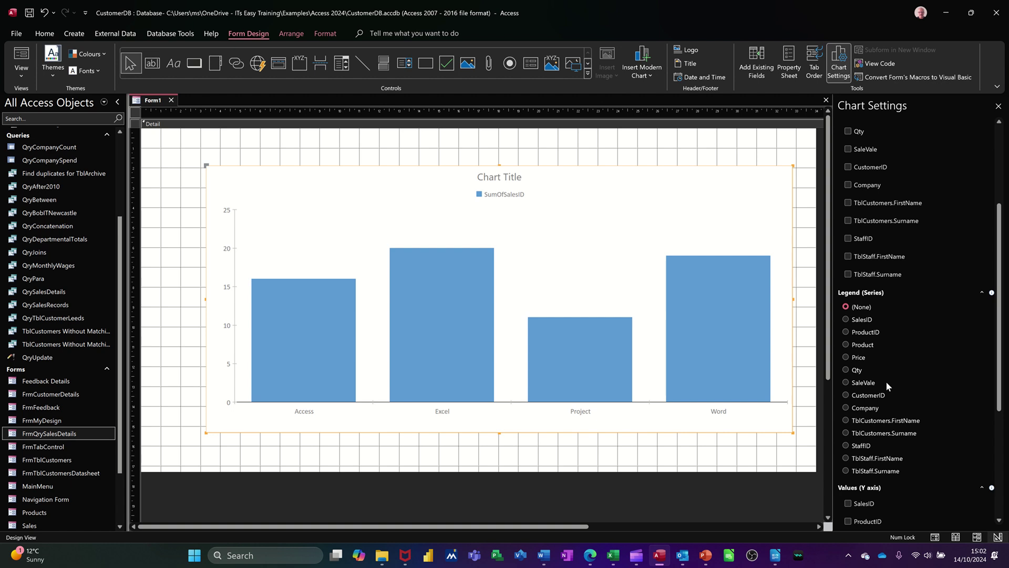
pyautogui.scroll(-5, 887, 395)
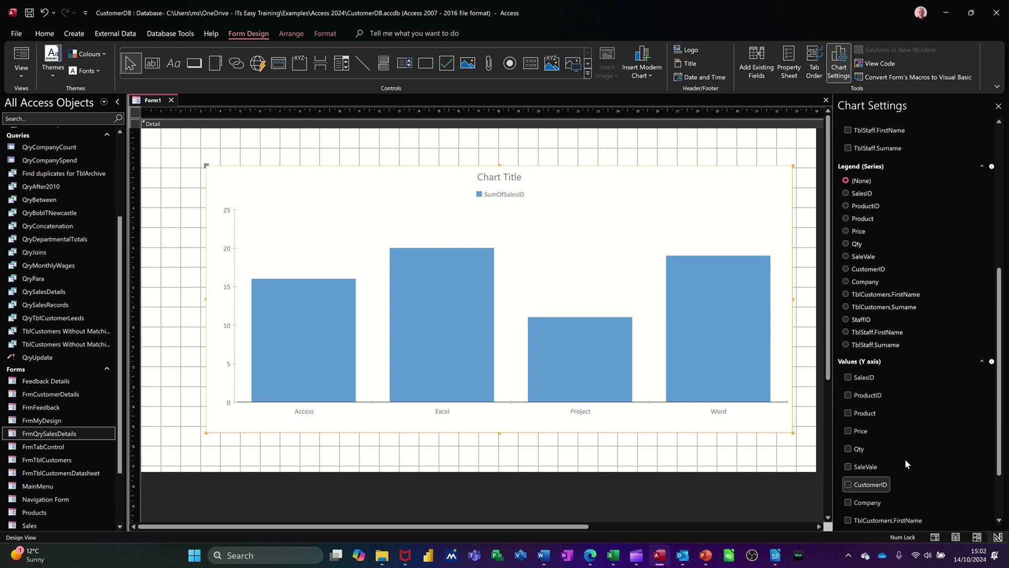
pyautogui.scroll(-1, 912, 443)
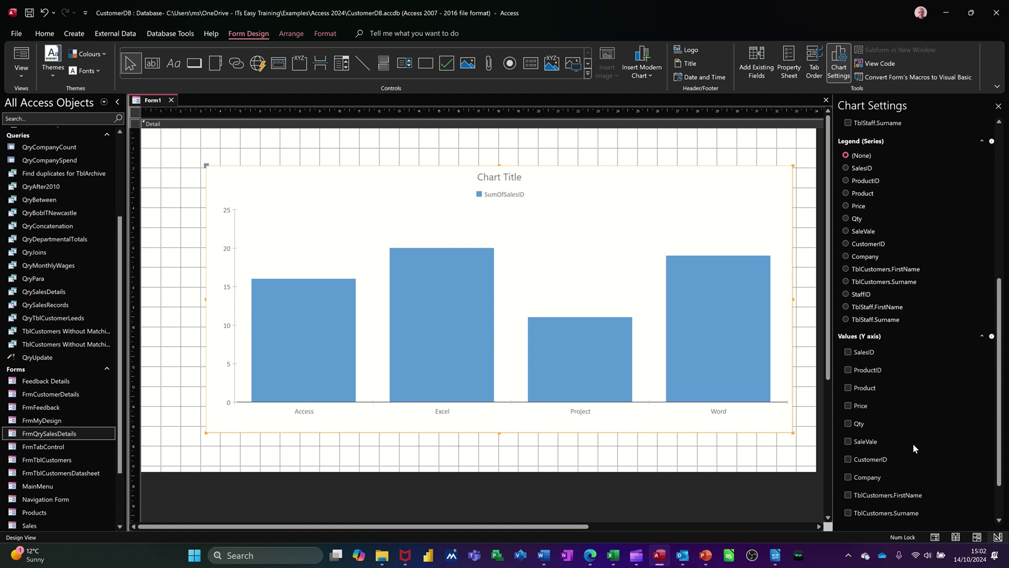
pyautogui.click(847, 441)
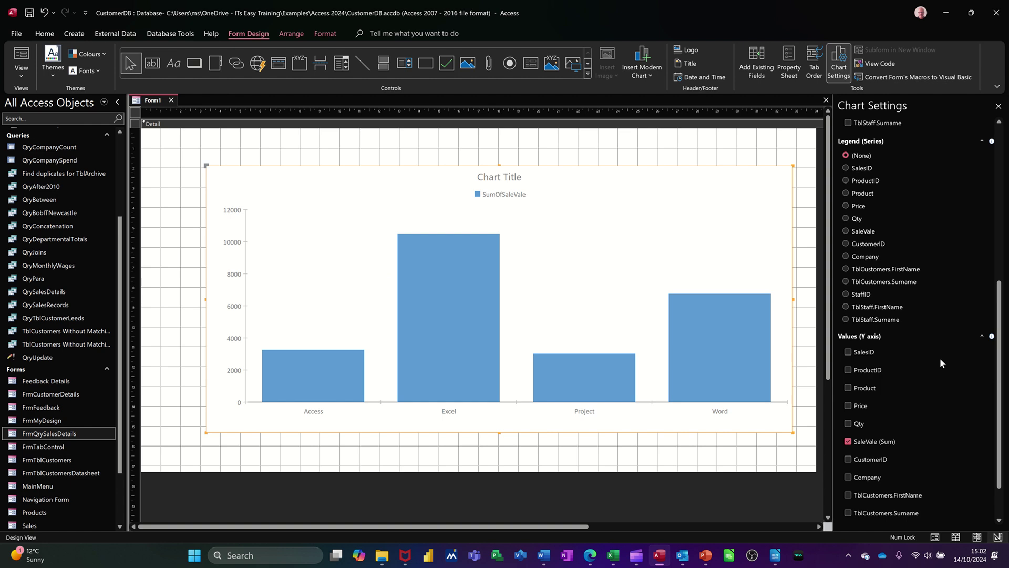
# Change the display name of the SumOfSaleVale data series to "Order Value"
pyautogui.scroll(1, 940, 361)
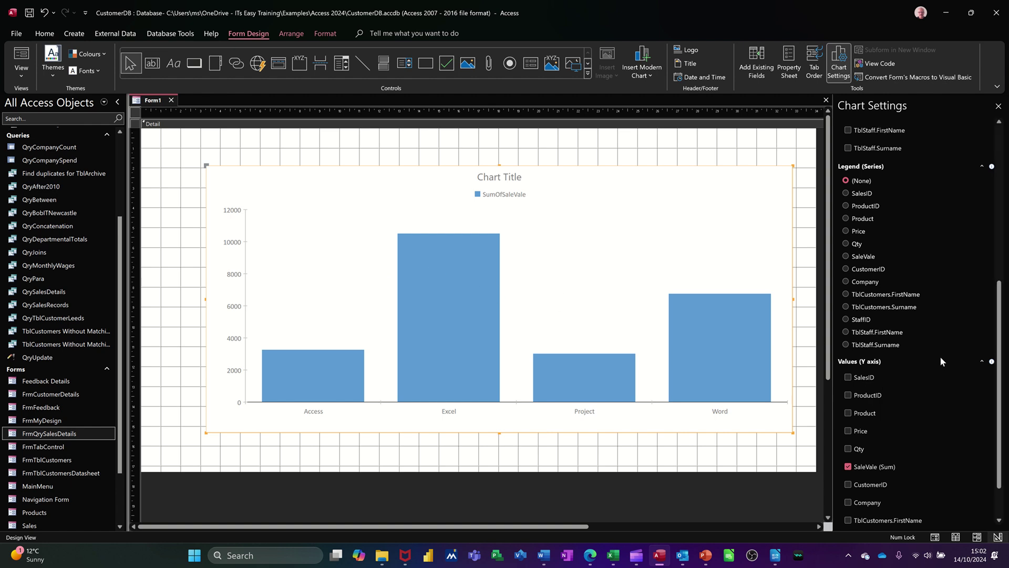
pyautogui.scroll(10, 939, 355)
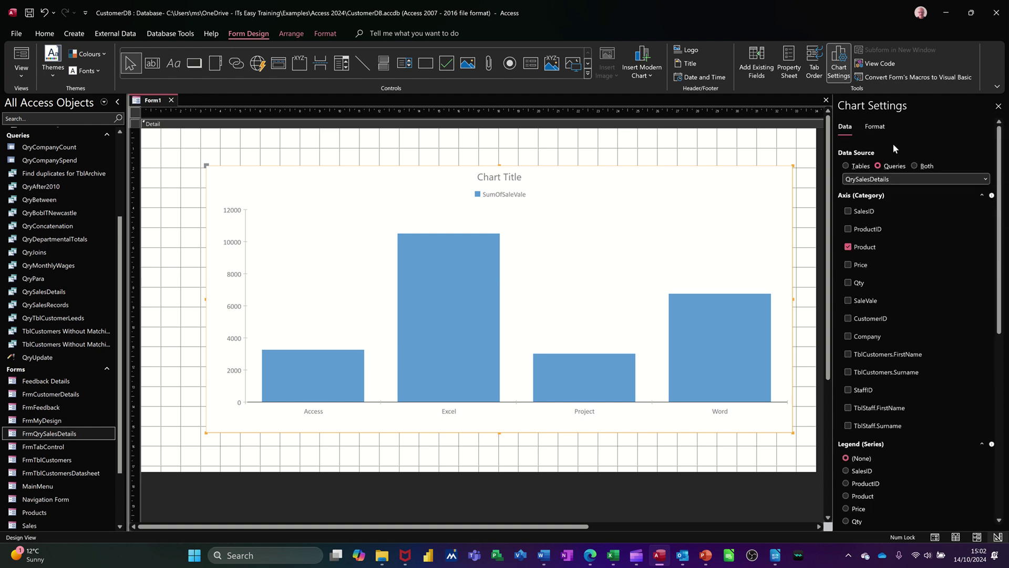
pyautogui.click(876, 126)
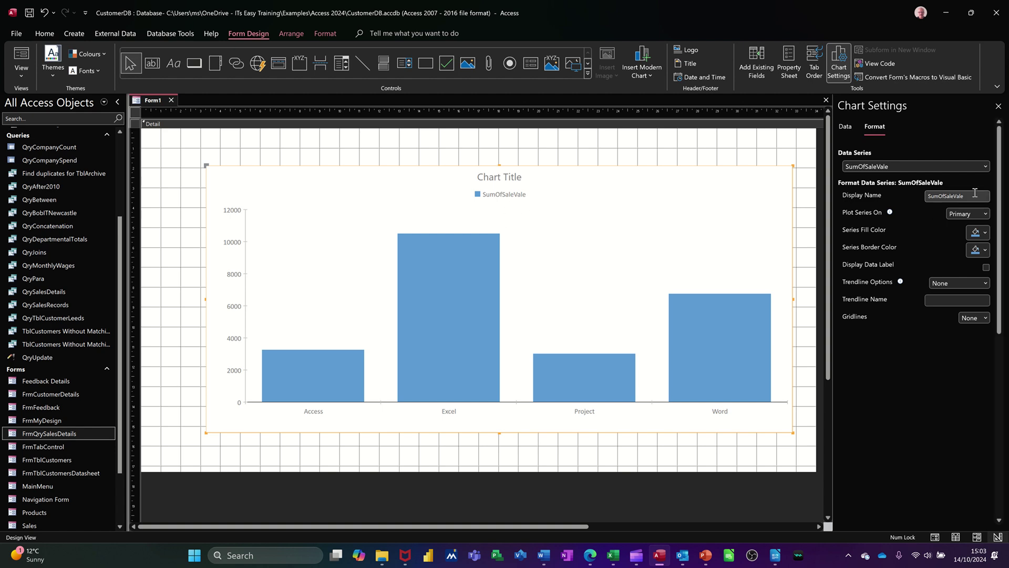
pyautogui.moveTo(975, 192); pyautogui.dragTo(920, 196)
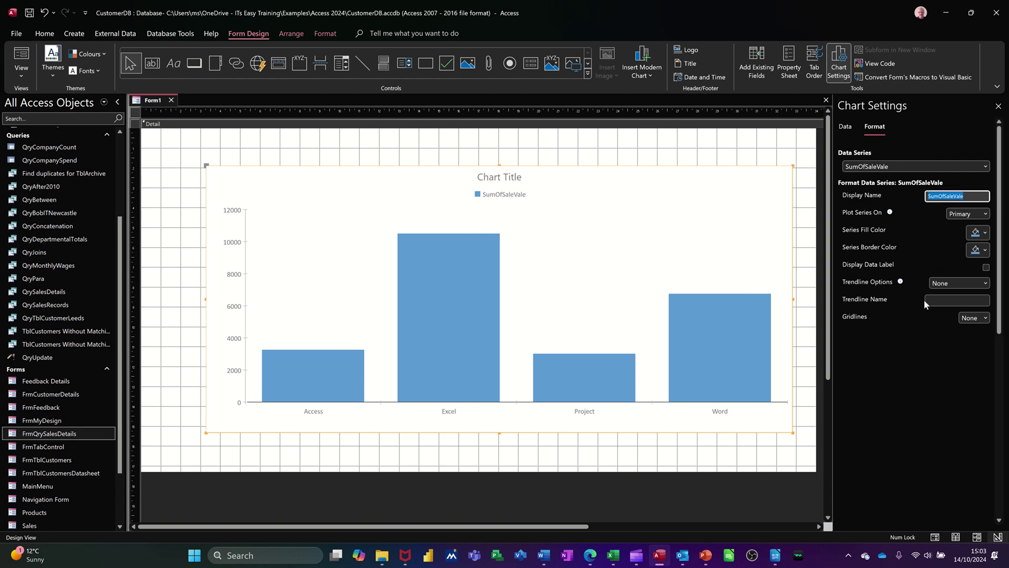
pyautogui.write('Orde')
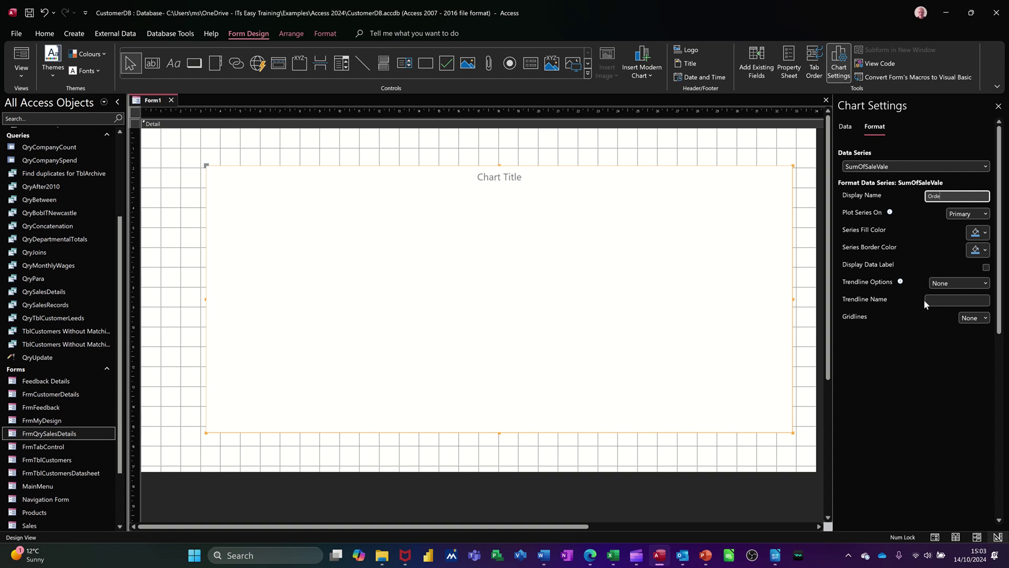
pyautogui.write('r Value')
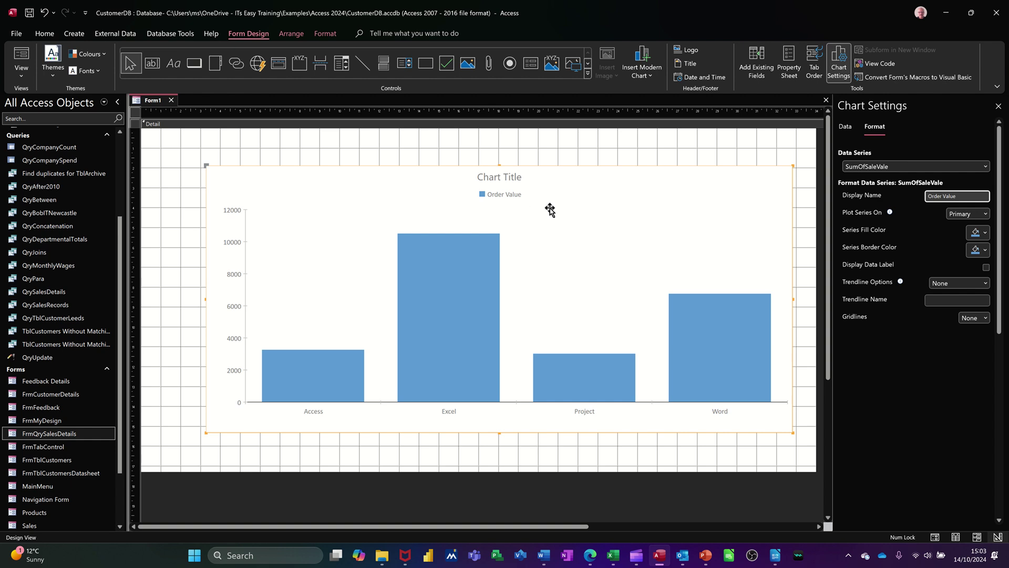
# Fill the data series with a light red standard colour and turn on its data labels
pyautogui.click(985, 237)
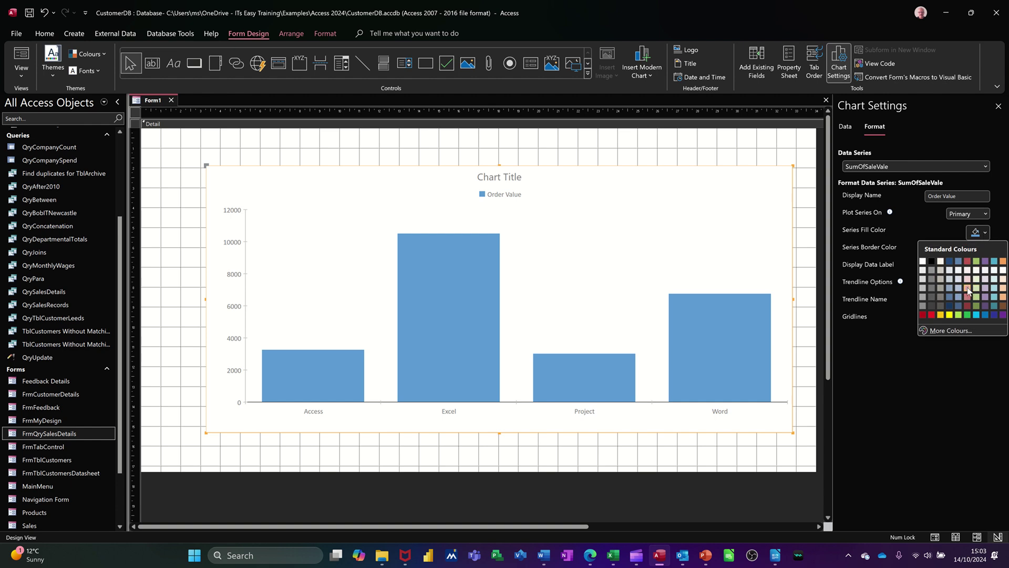
pyautogui.click(967, 288)
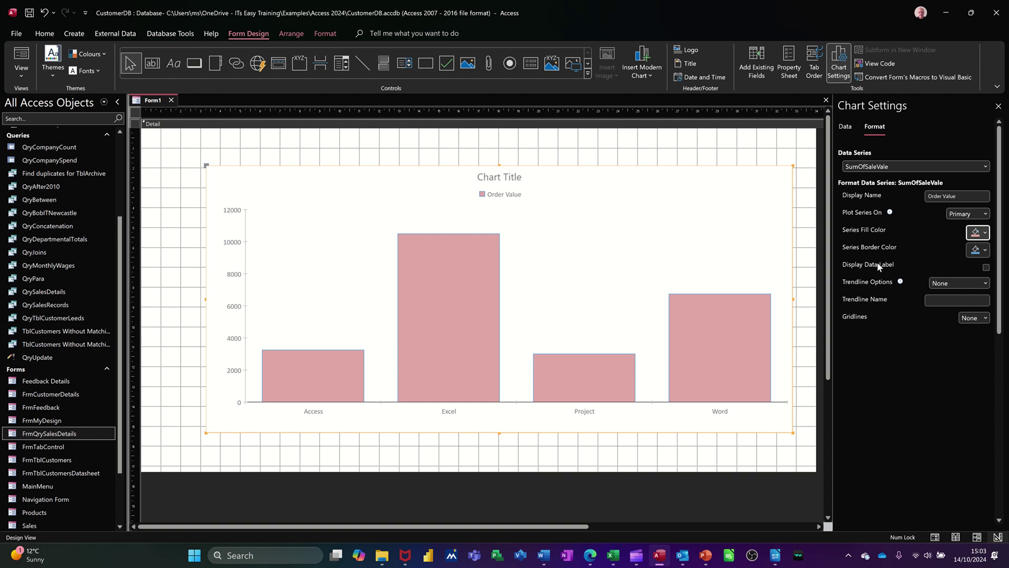
pyautogui.click(986, 268)
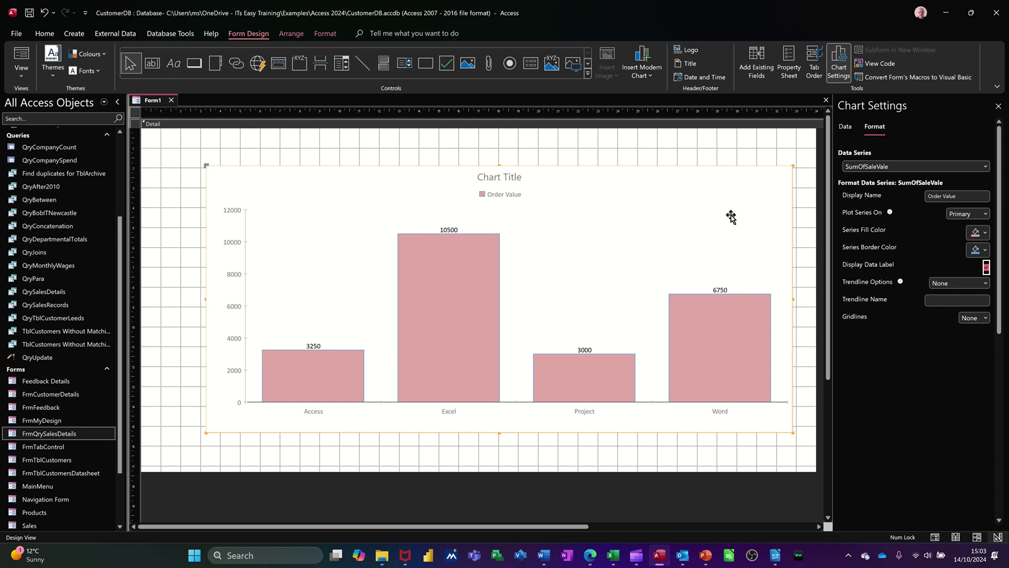
# Set the chart's Primary Values Axis Format to Currency and close the chart settings
pyautogui.click(788, 55)
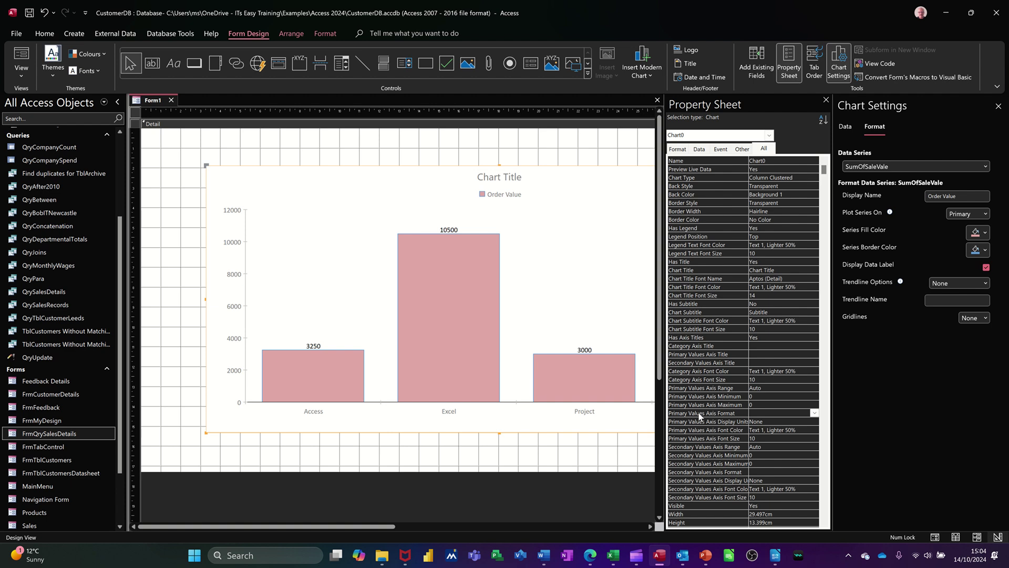
pyautogui.click(813, 412)
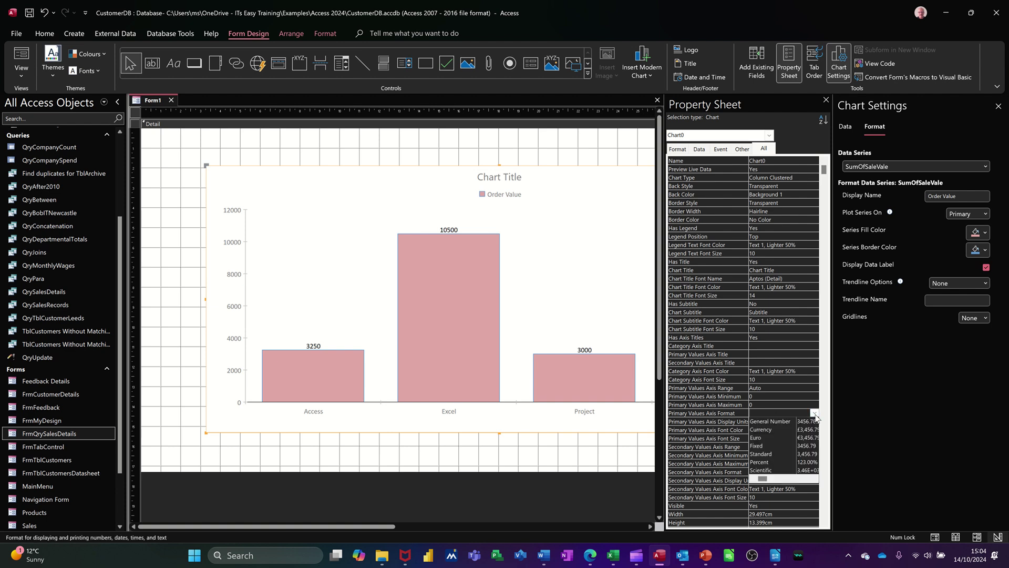
pyautogui.click(771, 429)
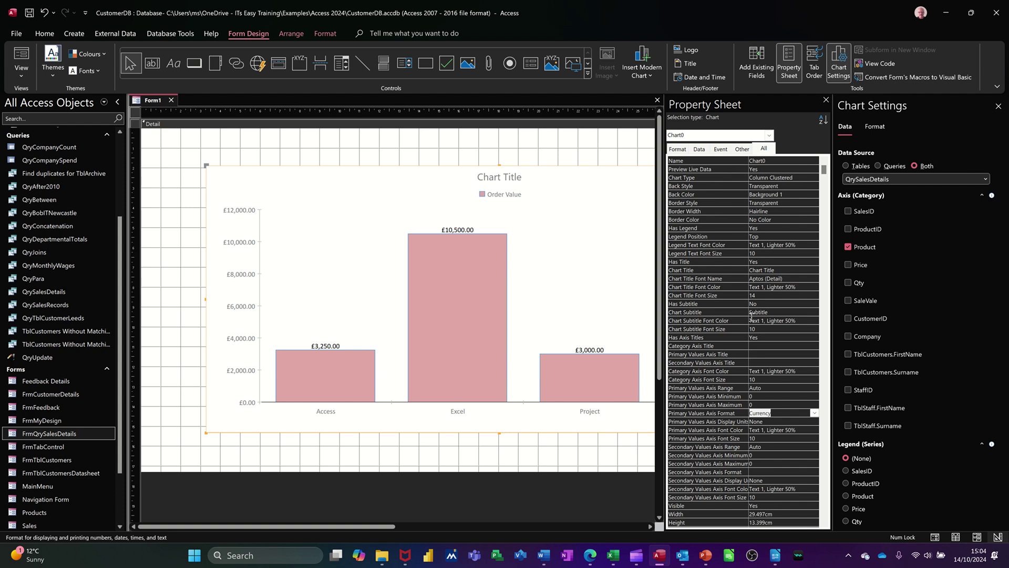
pyautogui.click(999, 105)
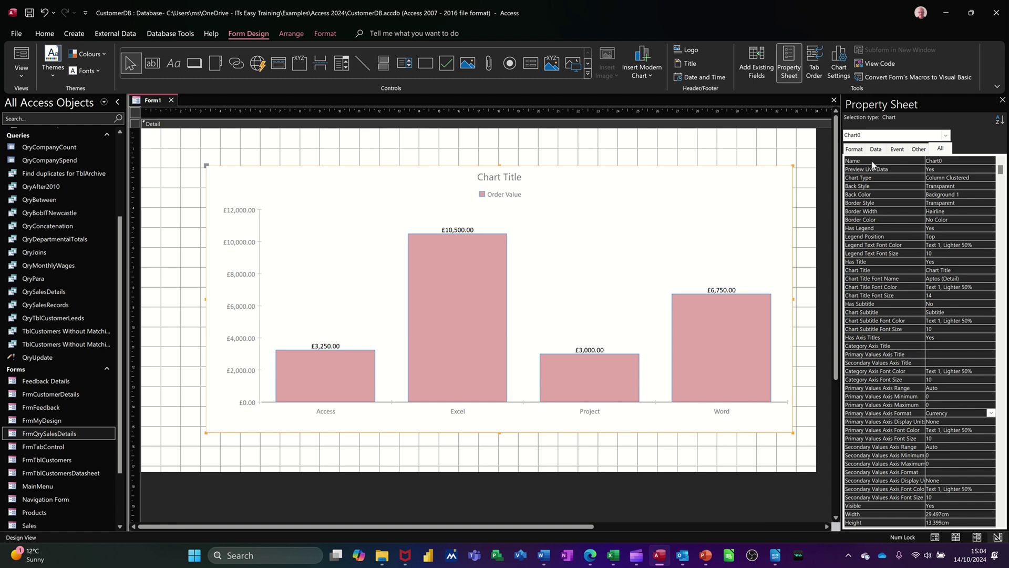
# Change the chart title to "Product Sales" and display the finished form in Form view
pyautogui.click(853, 150)
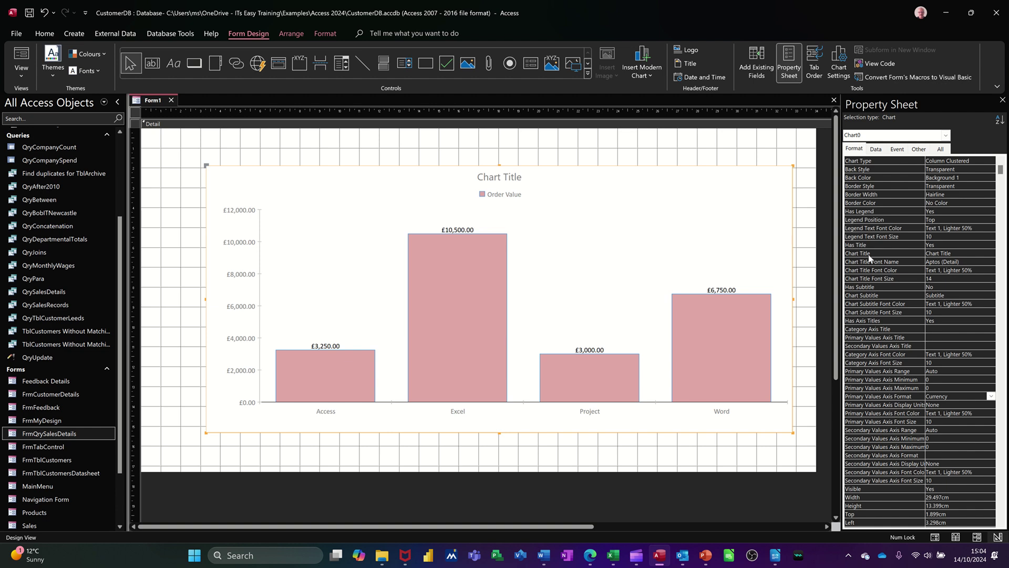
pyautogui.click(959, 253)
pyautogui.write('uct Sales')
pyautogui.click(971, 259)
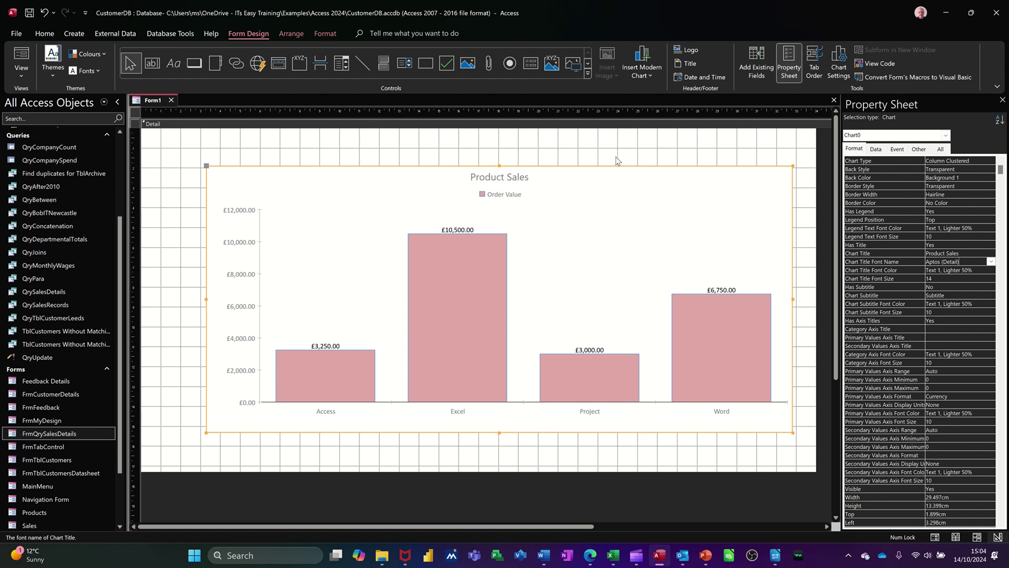
pyautogui.click(1002, 100)
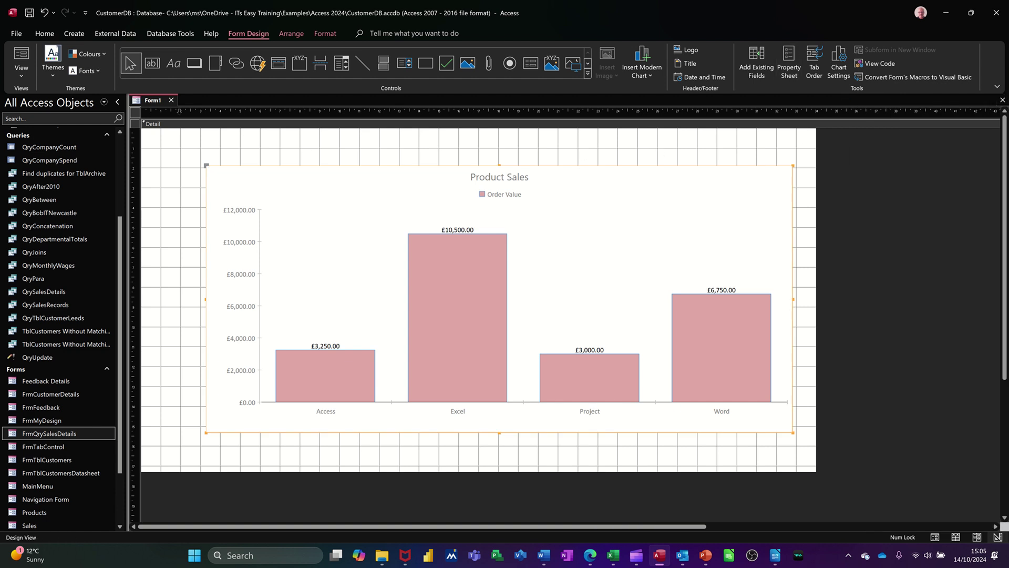
pyautogui.click(21, 55)
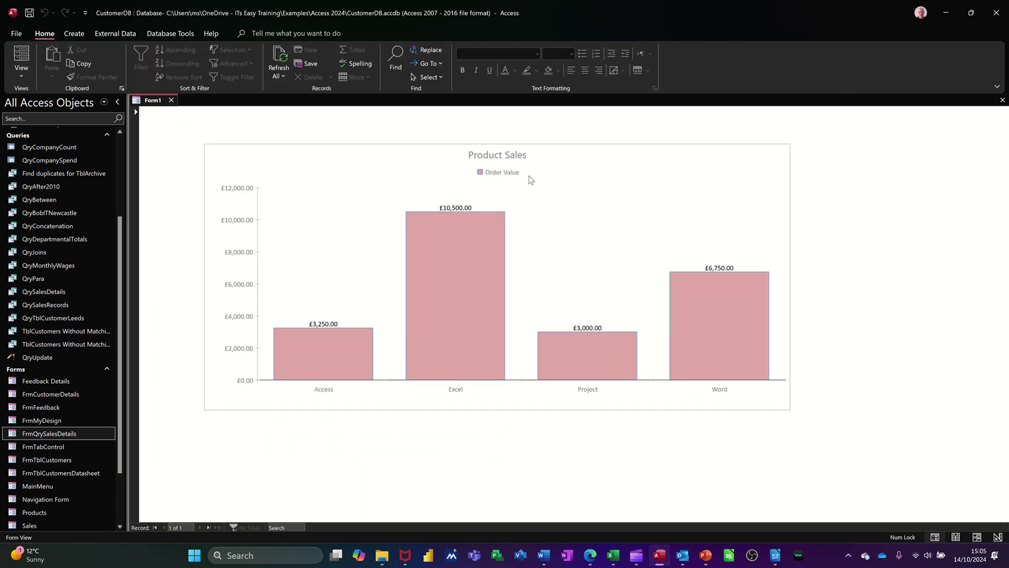